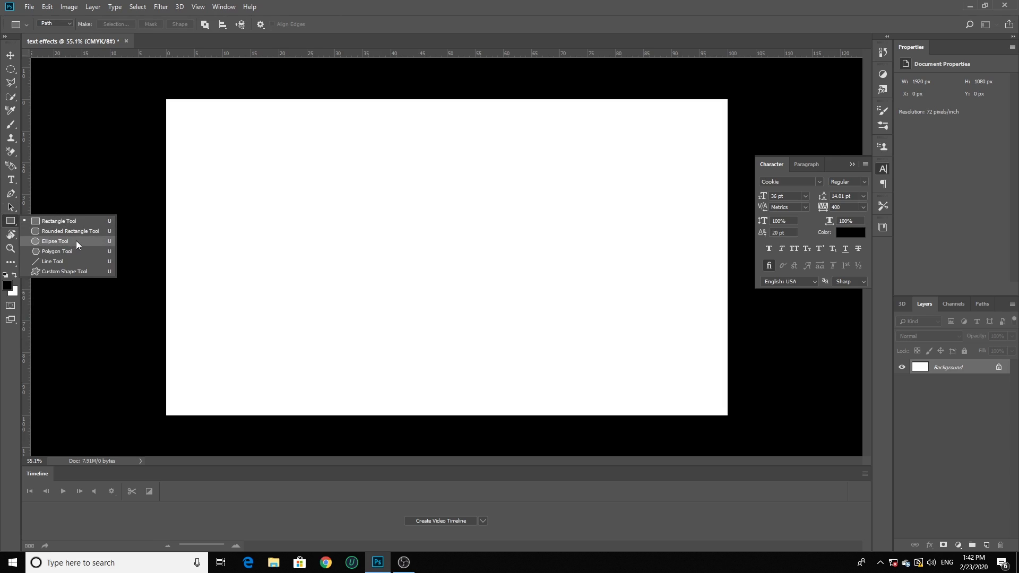
Step: Toggle the rulers off and on and switch their units to pixels and back to percent
left_click(76, 243)
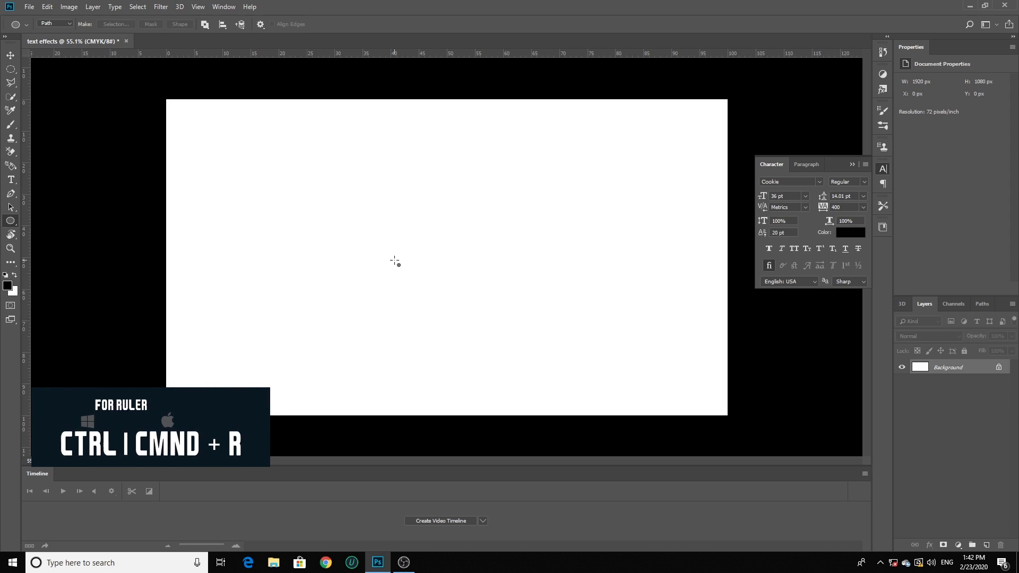
key("ctrl+r")
key("ctrl+r")
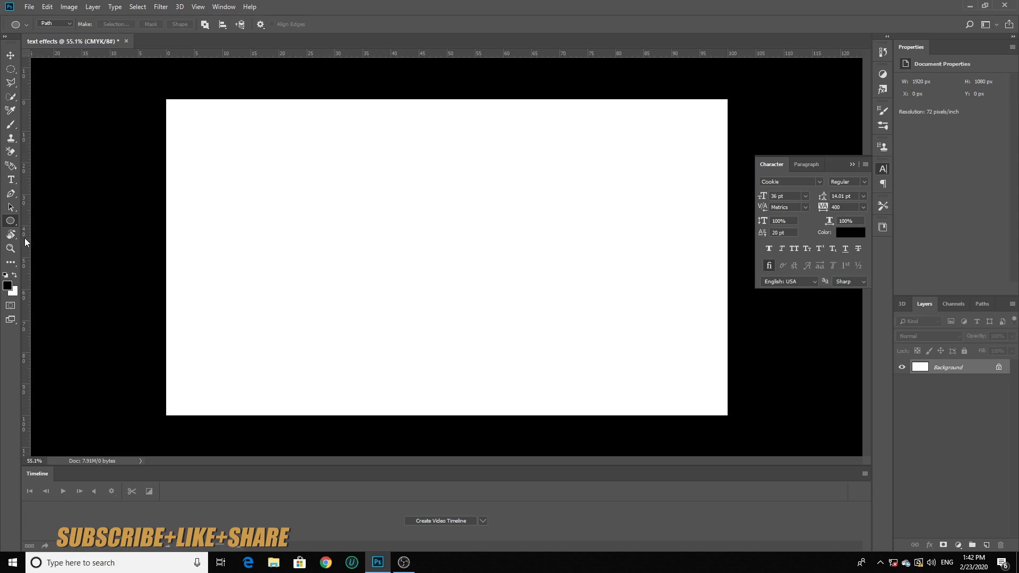
right_click(409, 50)
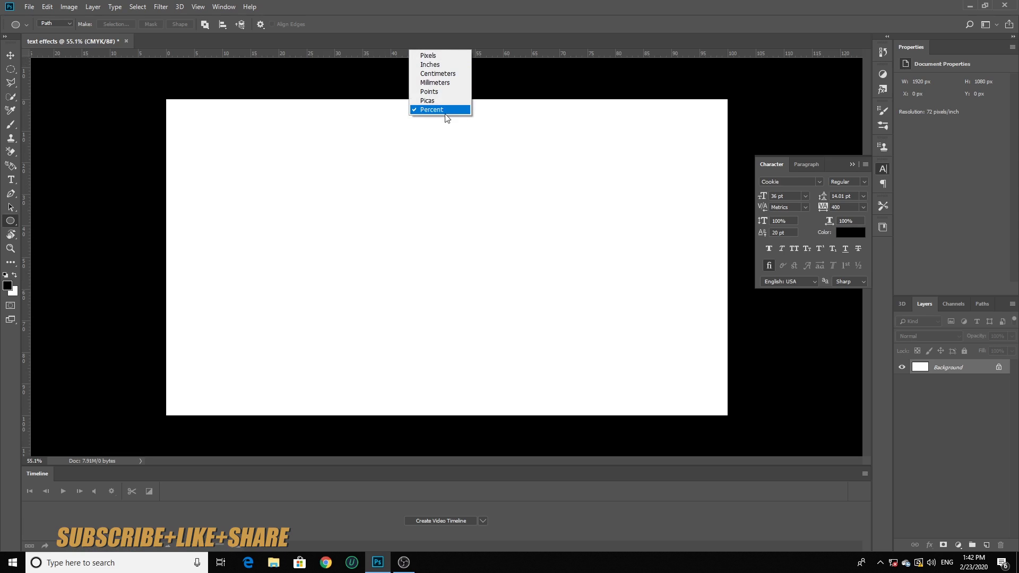
left_click(438, 56)
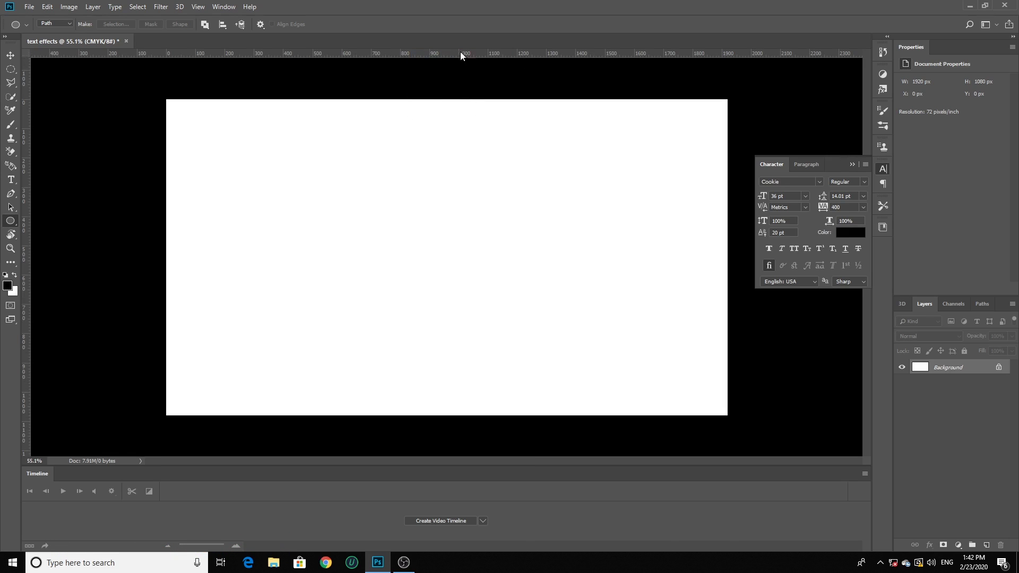
right_click(450, 52)
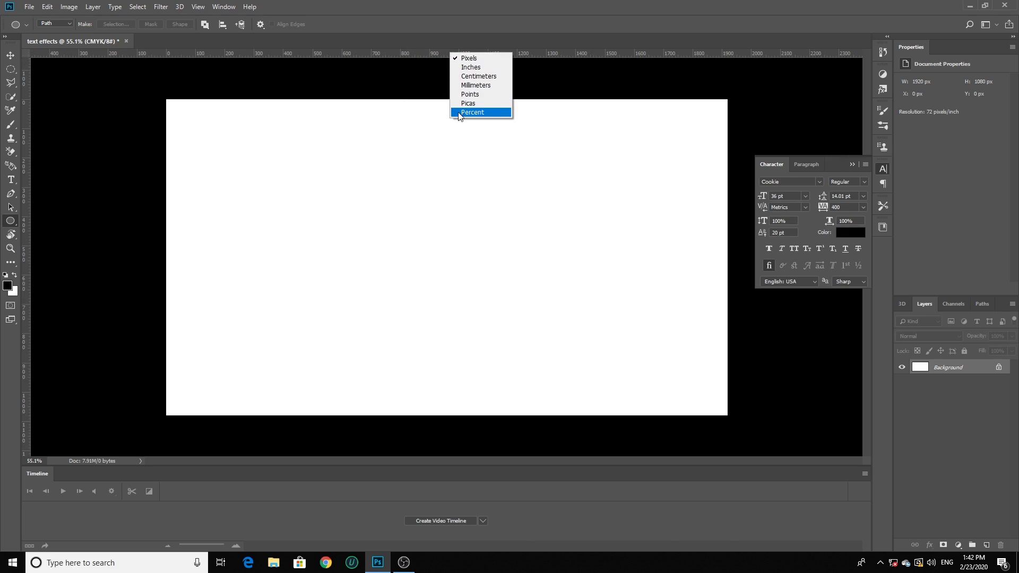
left_click(496, 112)
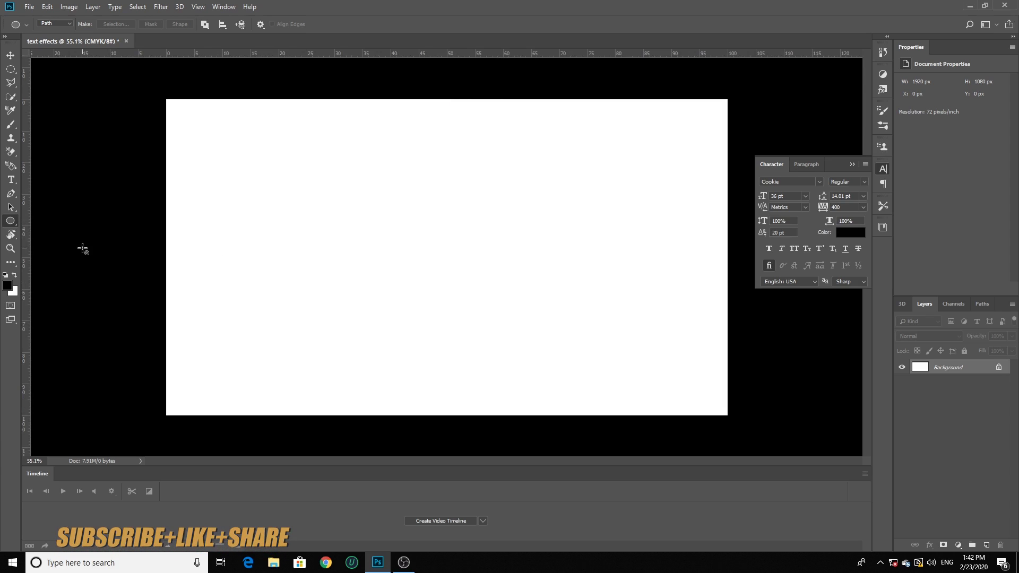
right_click(24, 243)
left_click(68, 307)
Step: Place a horizontal and a vertical guide at 50% so that they cross at the canvas centre
left_click(11, 57)
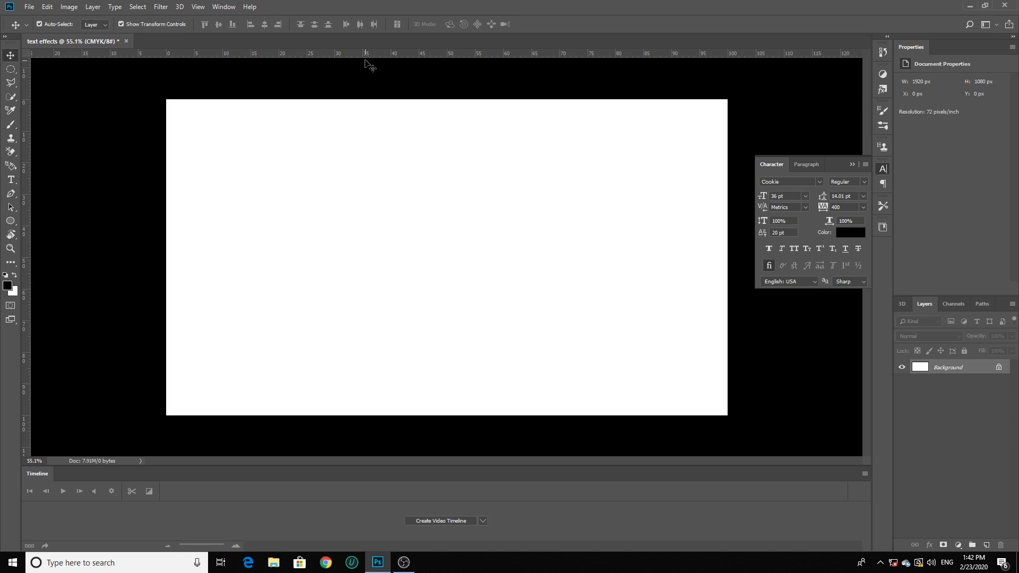
left_click_drag(364, 55, 357, 257)
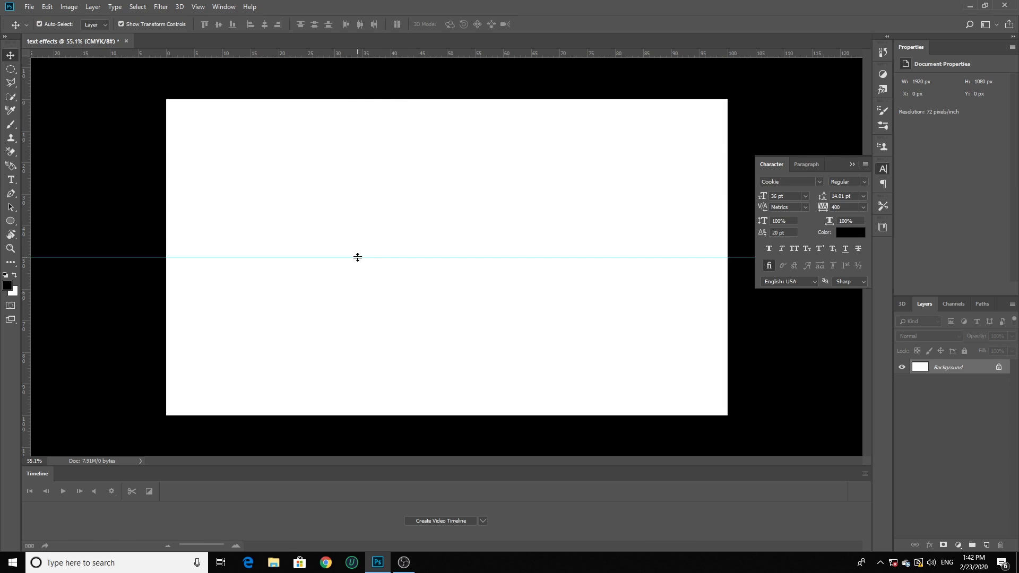
left_click(198, 7)
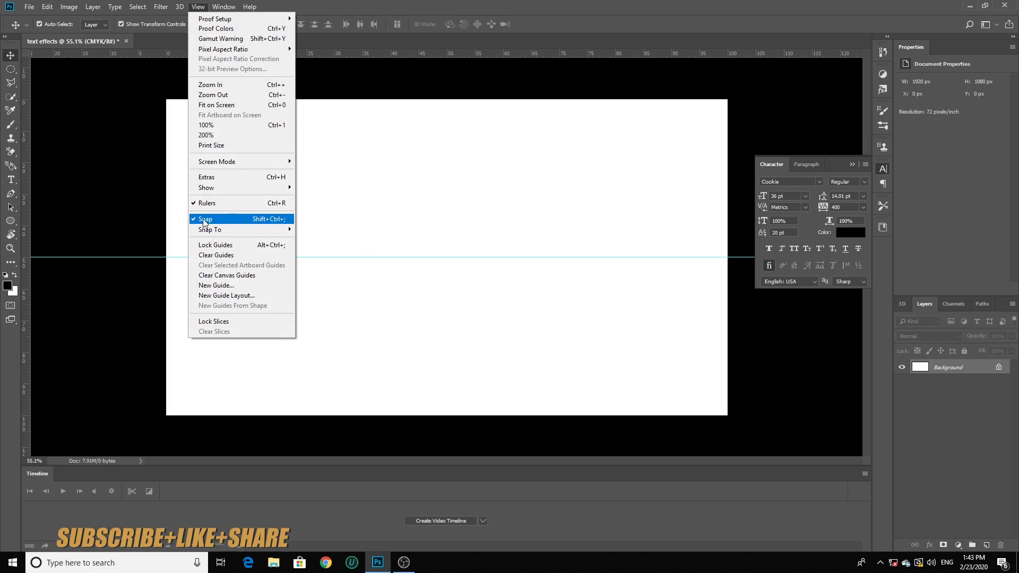
left_click(342, 223)
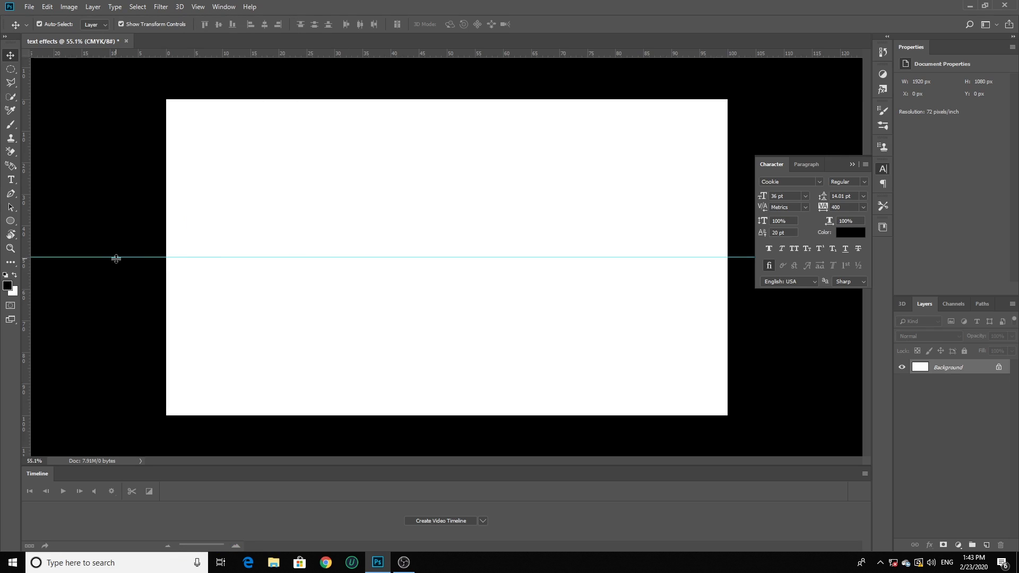
left_click_drag(116, 259, 64, 258)
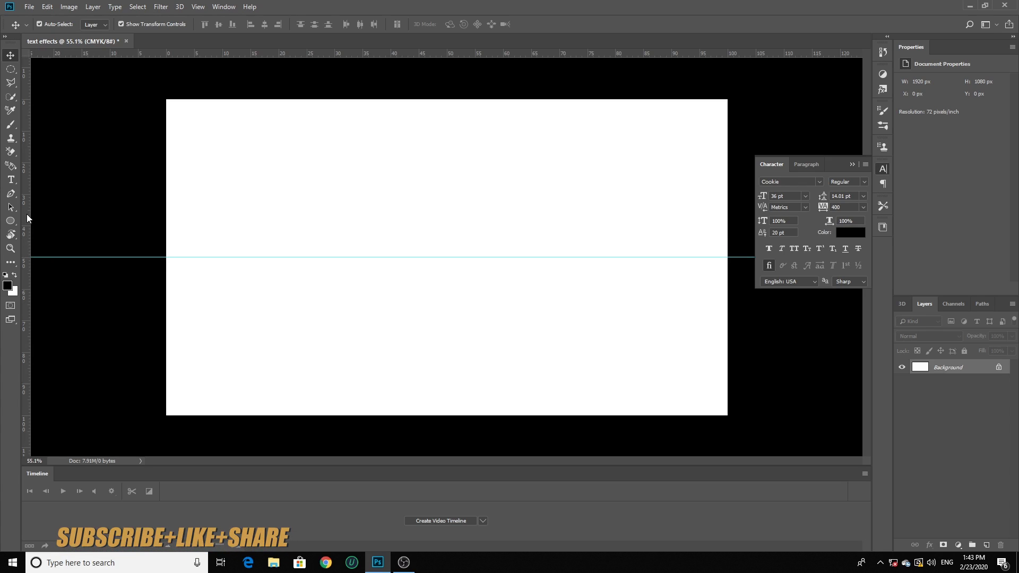
left_click_drag(27, 214, 447, 252)
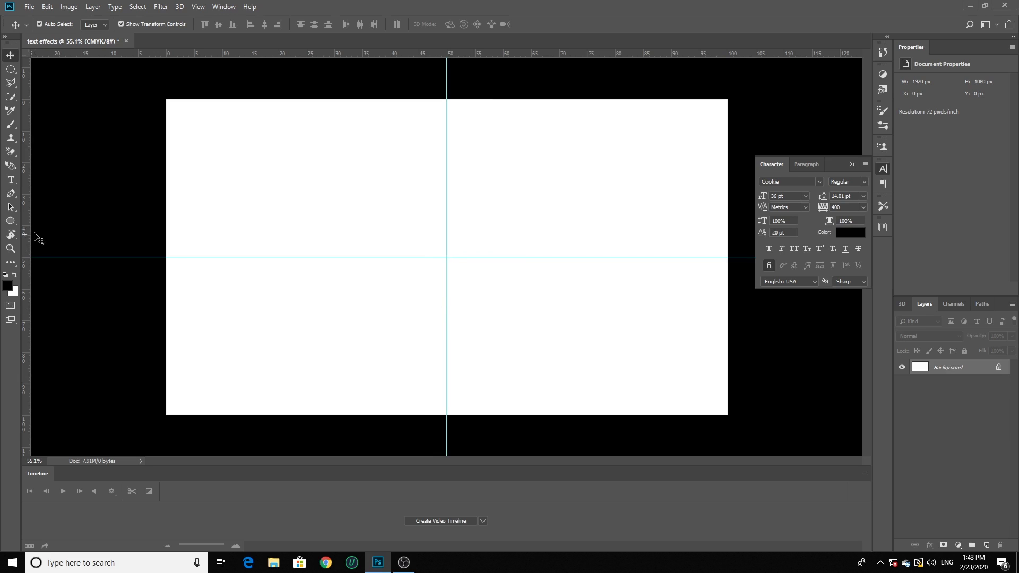
Step: Draw a circular path about 370 px in diameter, centred on the guide intersection, with the Ellipse tool in Path mode
left_click(12, 221)
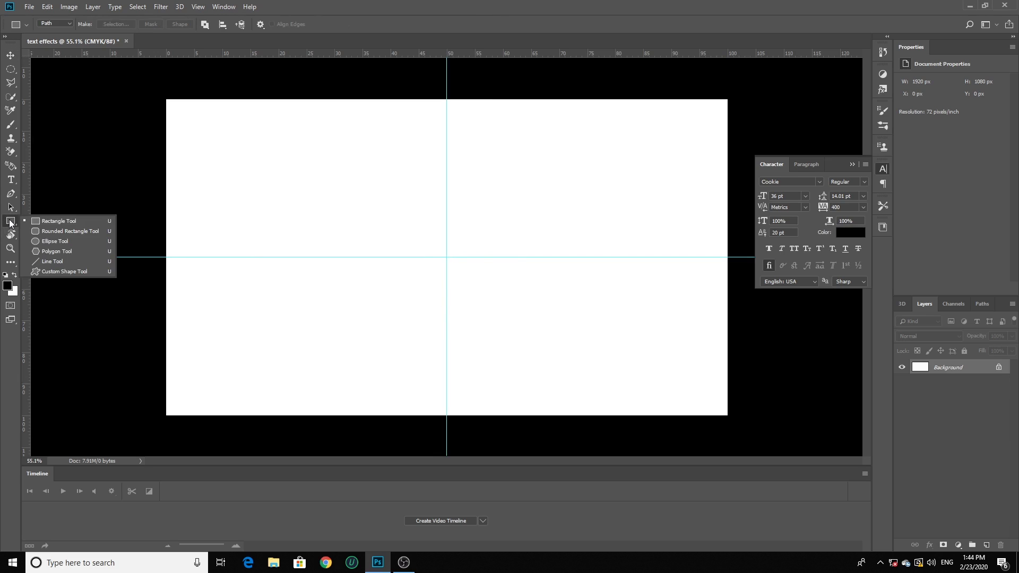
left_click(89, 242)
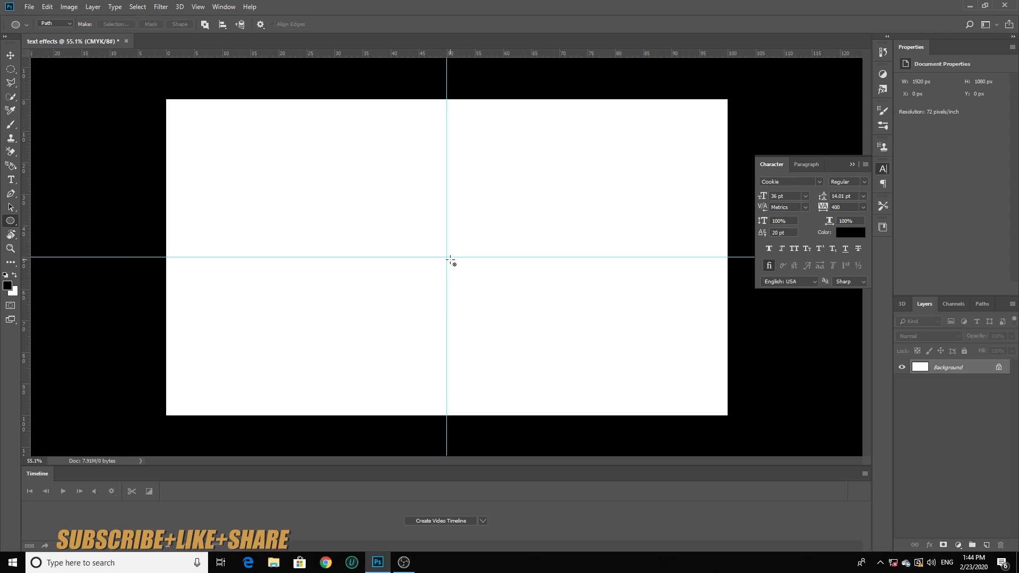
left_click_drag(447, 258, 501, 325)
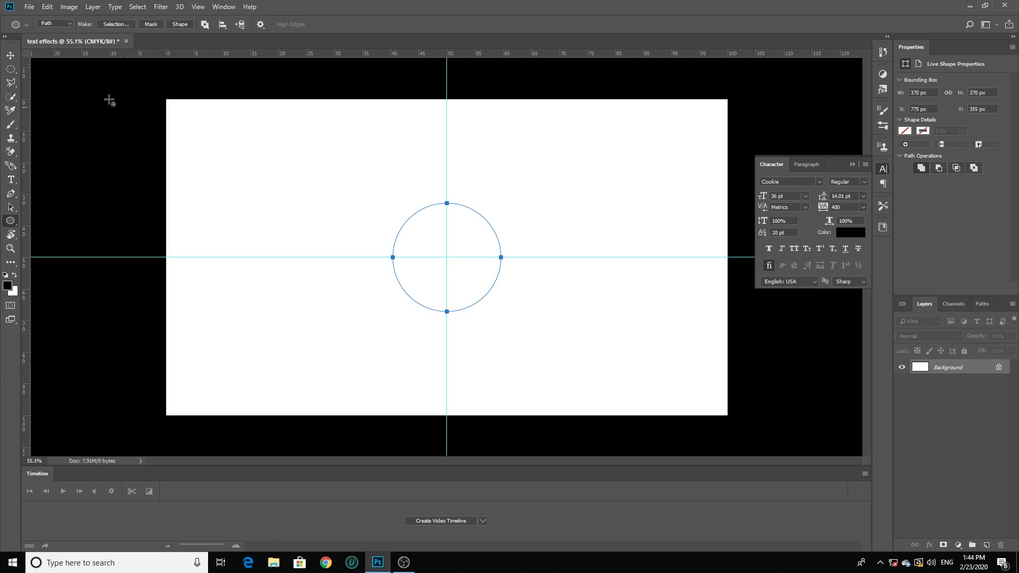
left_click(59, 25)
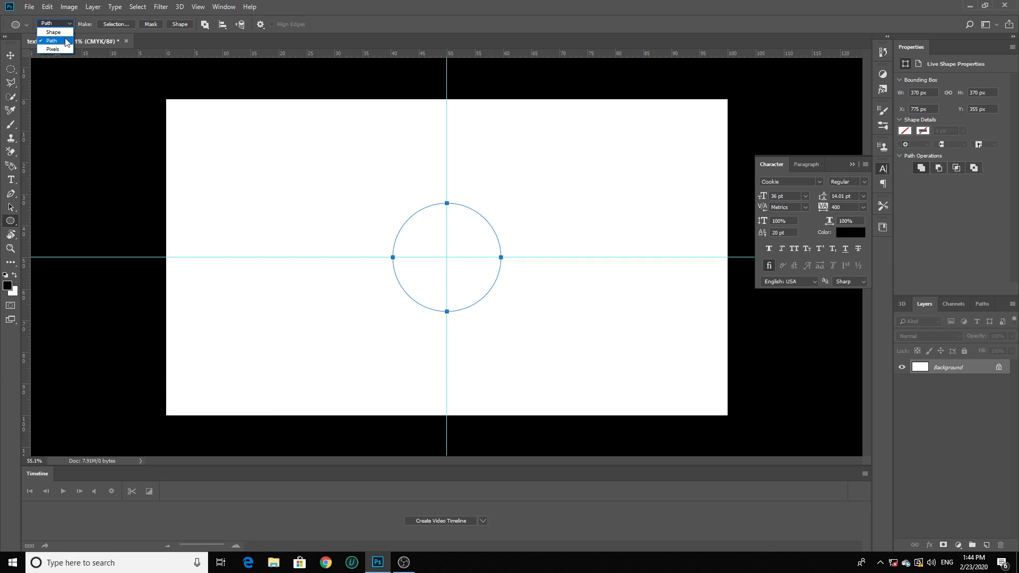
left_click(60, 42)
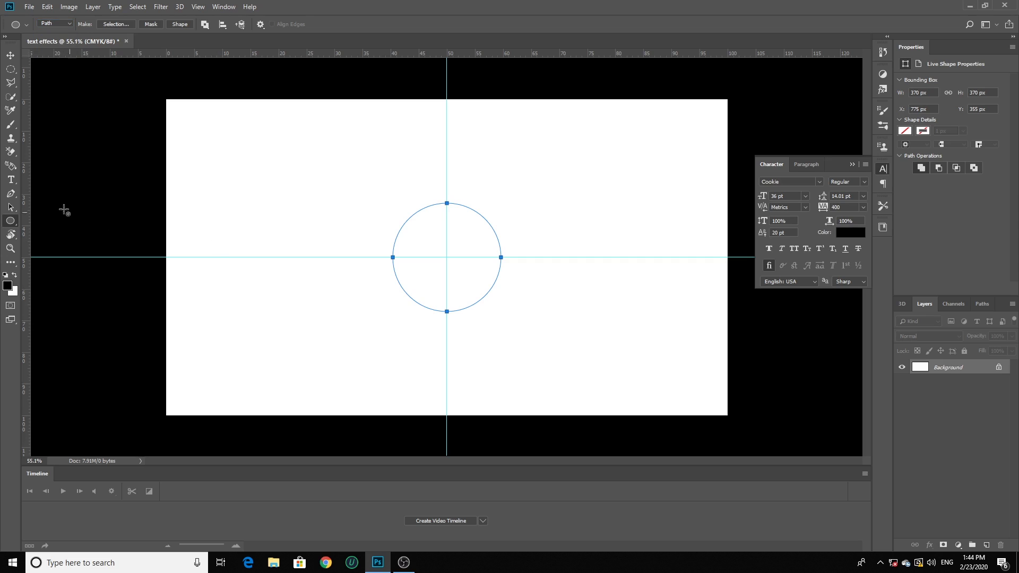
Step: Start horizontal text on the upper-left part of the circular path and set its font to Cinzel Black at 48 pt
left_click(11, 180)
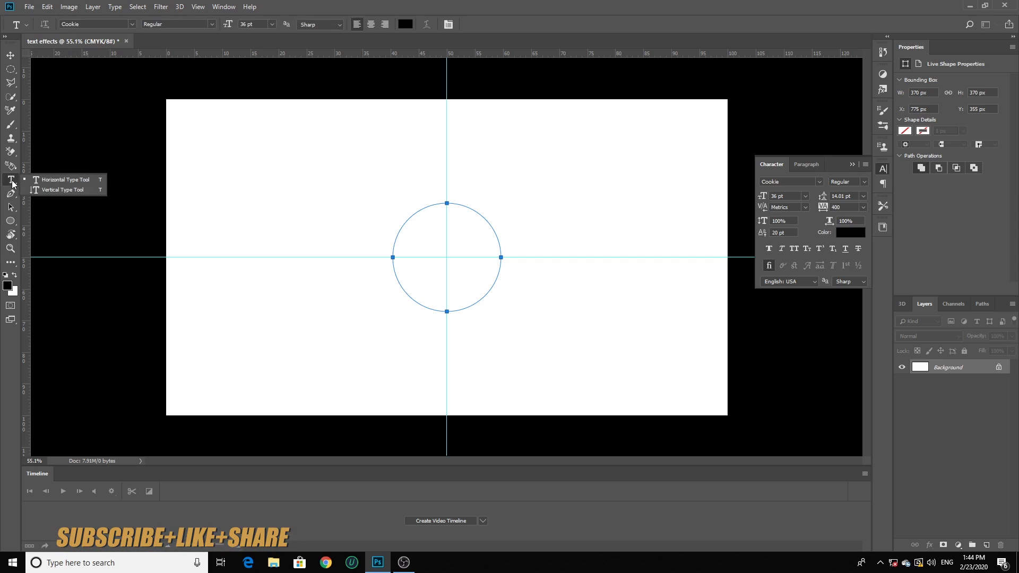
left_click(74, 179)
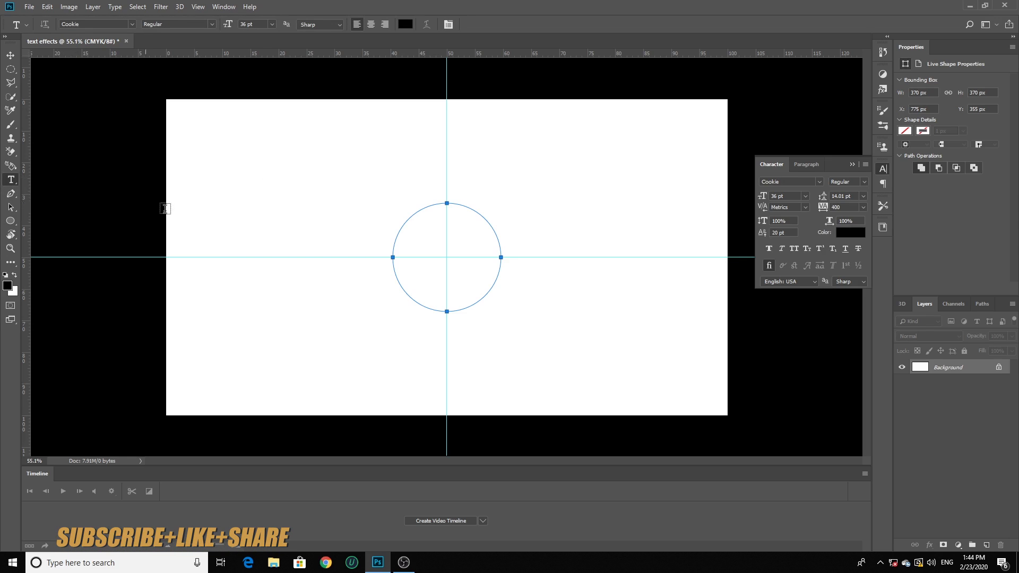
left_click(395, 242)
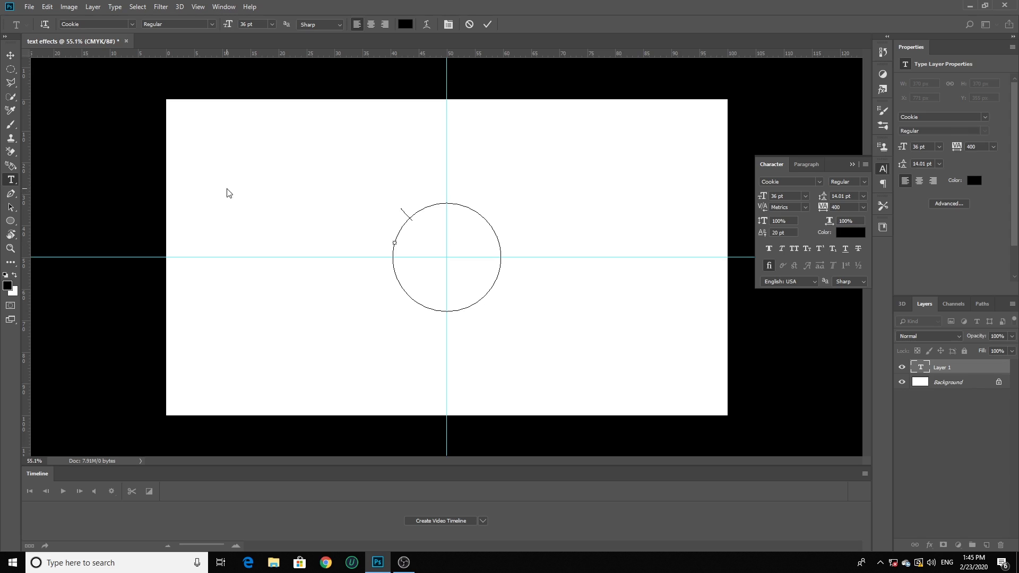
left_click(132, 23)
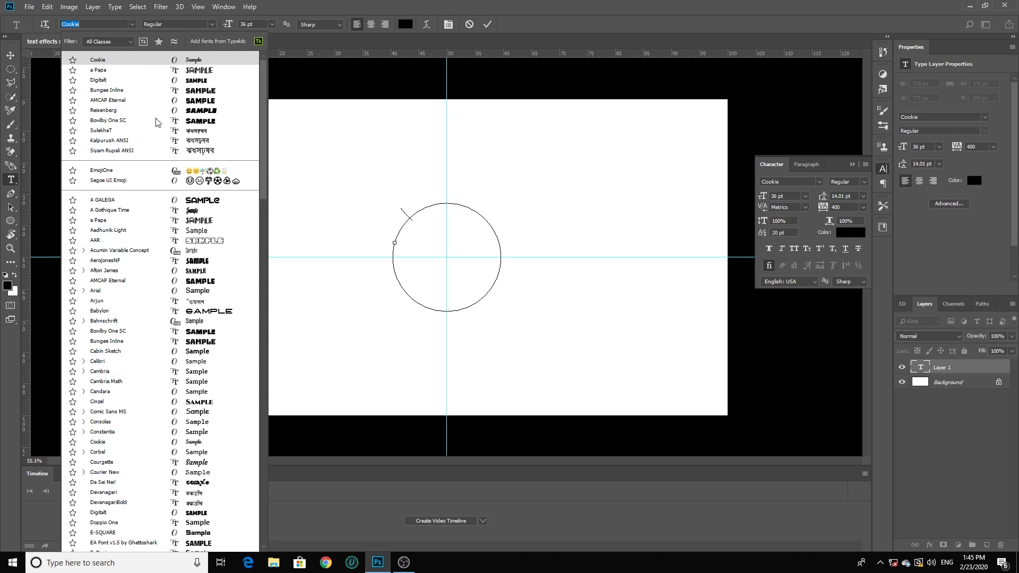
scroll(158, 212, "down", 5)
scroll(157, 219, "down", 3)
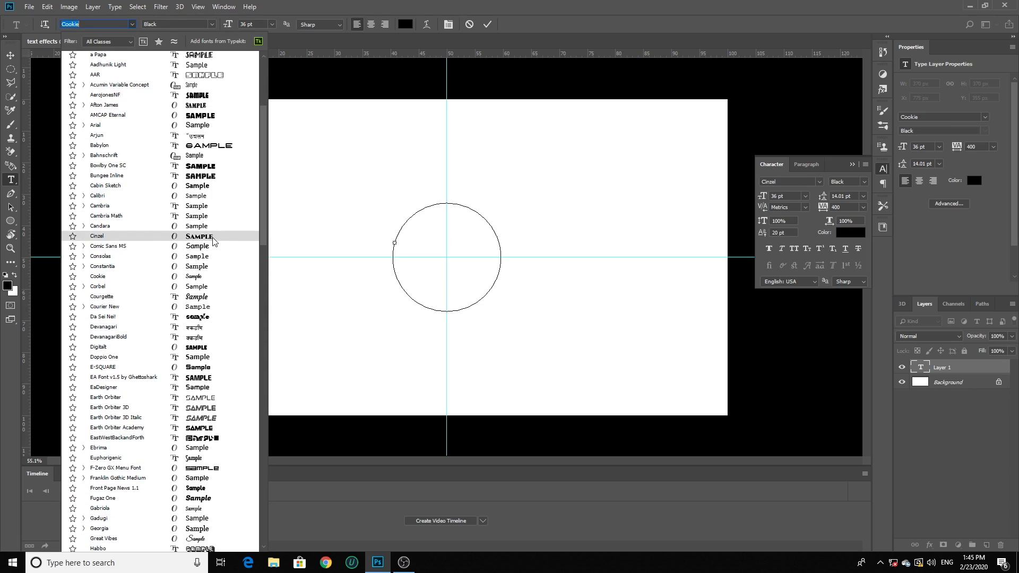
left_click(213, 241)
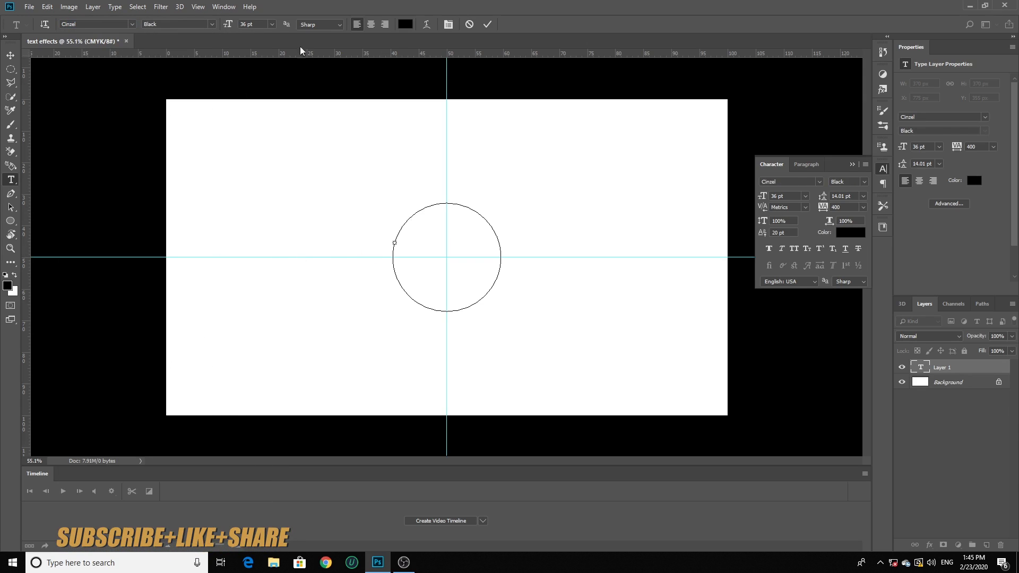
left_click(213, 28)
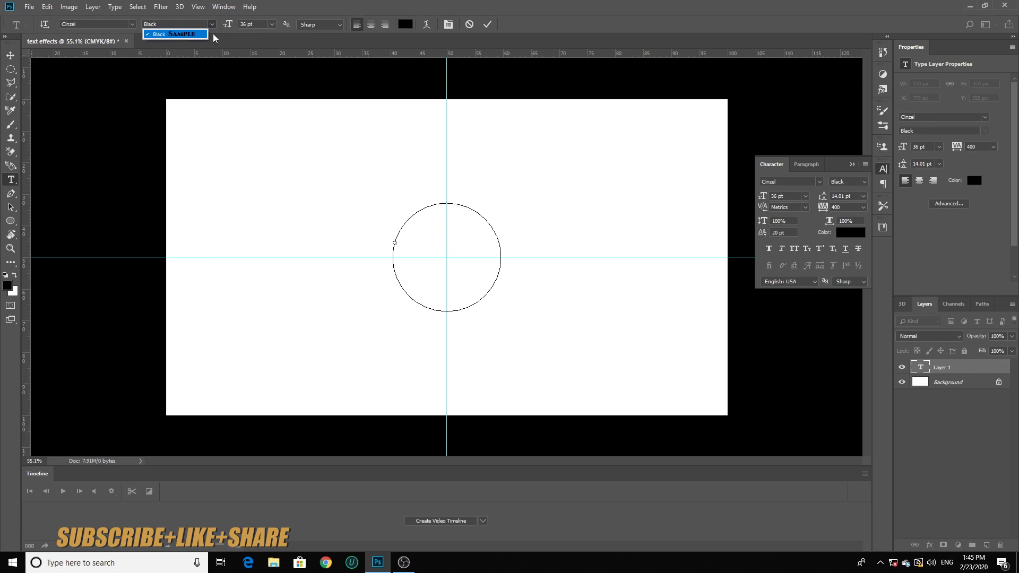
left_click(223, 39)
left_click(271, 24)
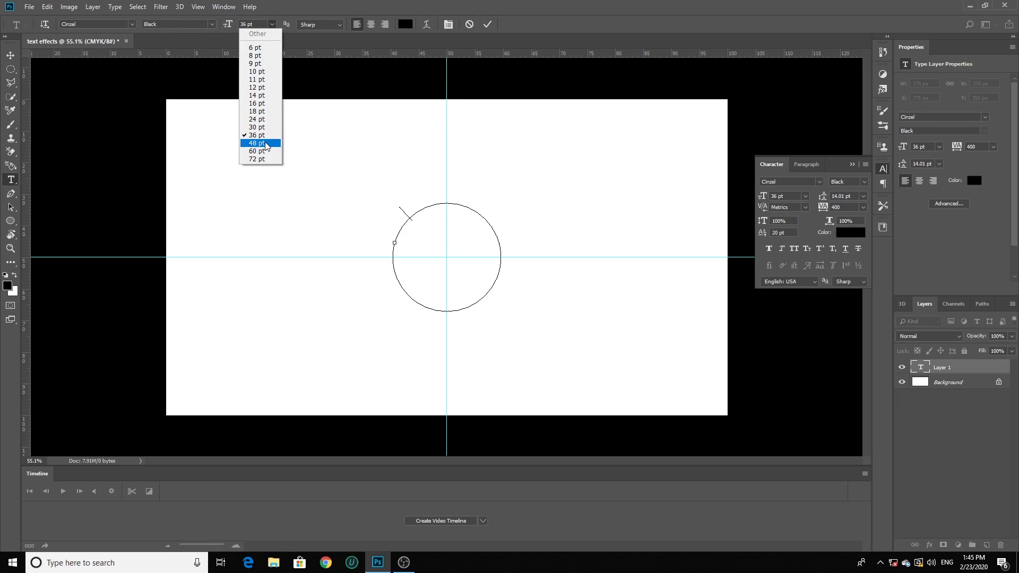
left_click(249, 144)
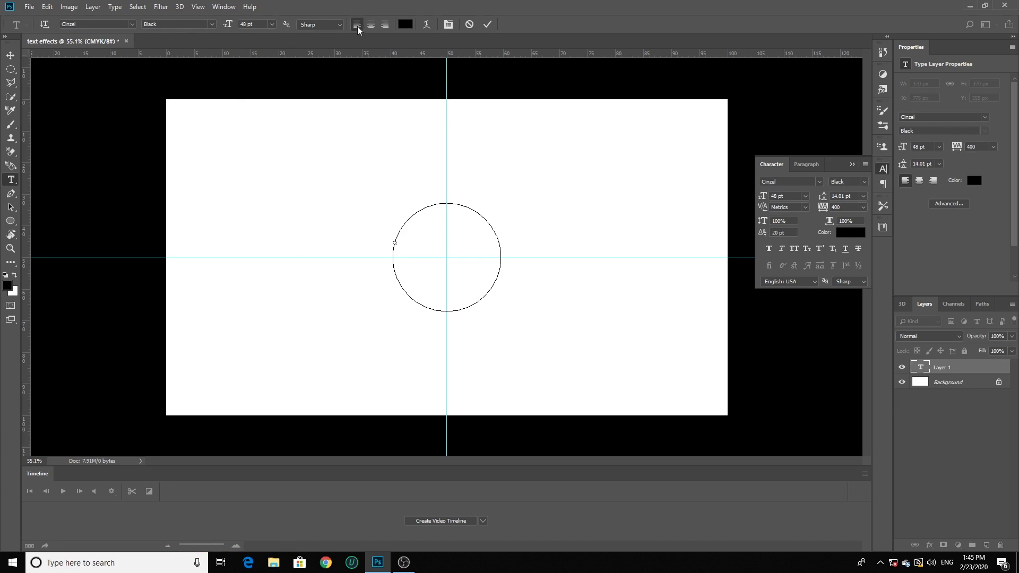
Step: Set the text colour to the very dark green 00150c
left_click(405, 24)
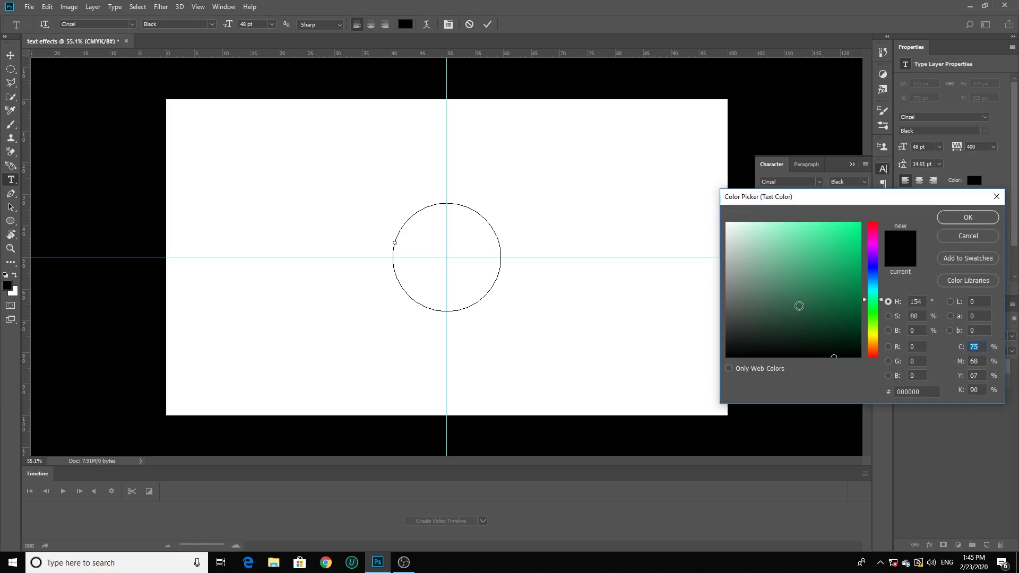
mouse_move(823, 297)
left_mouse_down()
mouse_move(861, 348)
mouse_move(874, 348)
left_mouse_up()
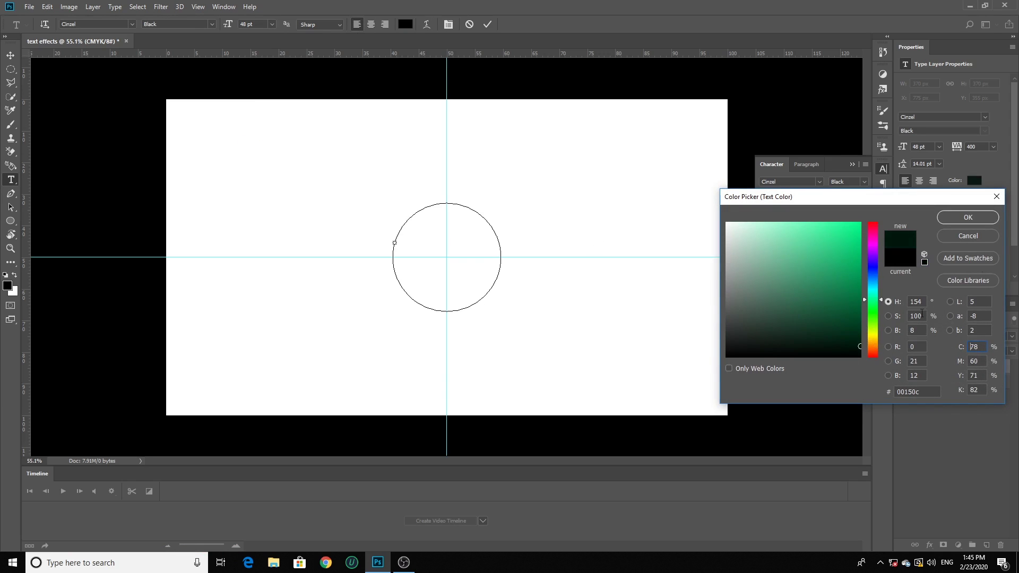
left_click(967, 218)
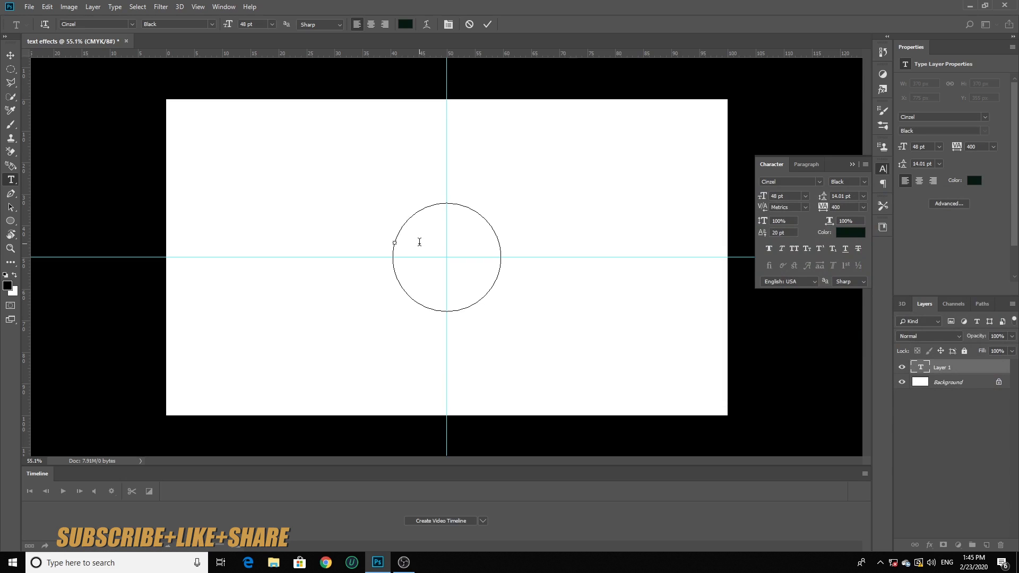
Step: Enter "BEST TEXT TUTORIAL" along the circular path and commit the text
type("TE")
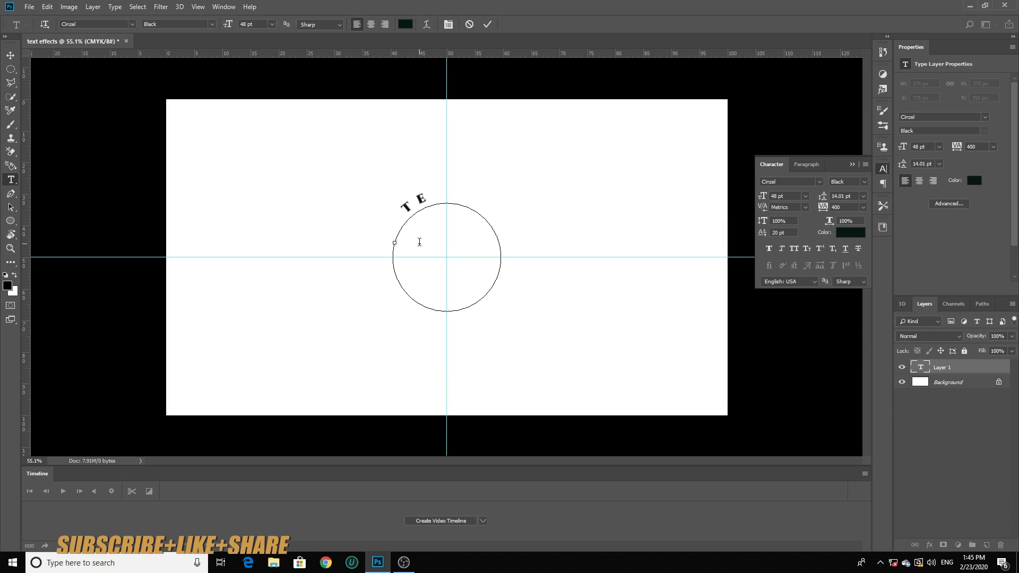
type("XT")
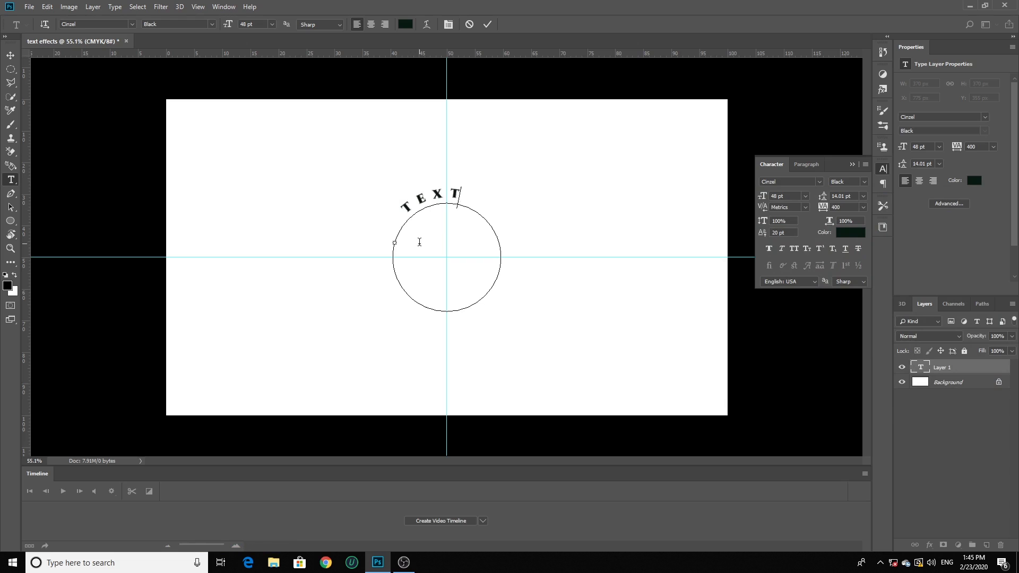
type(" TUTORIAL")
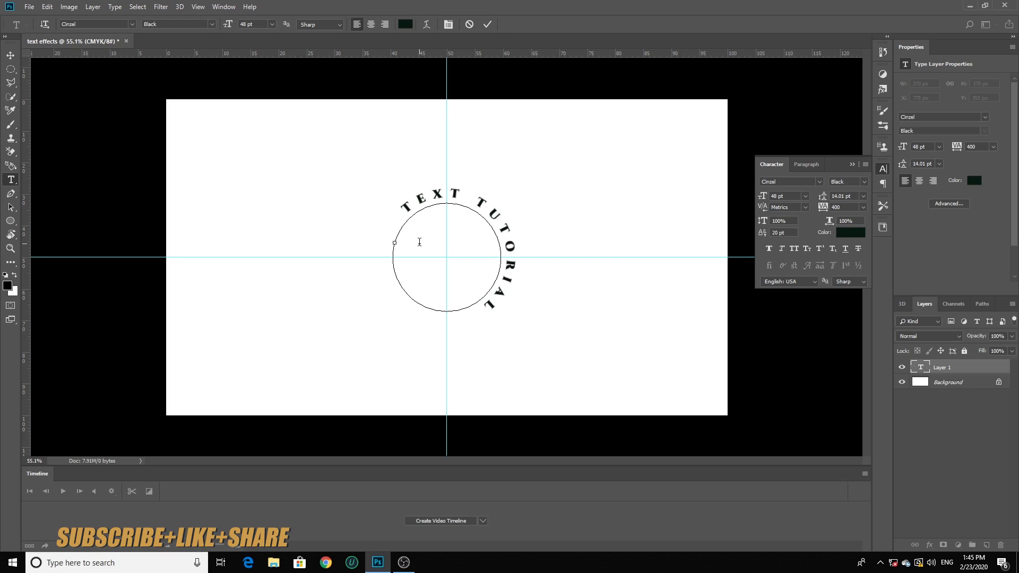
key("Home")
type("BEST")
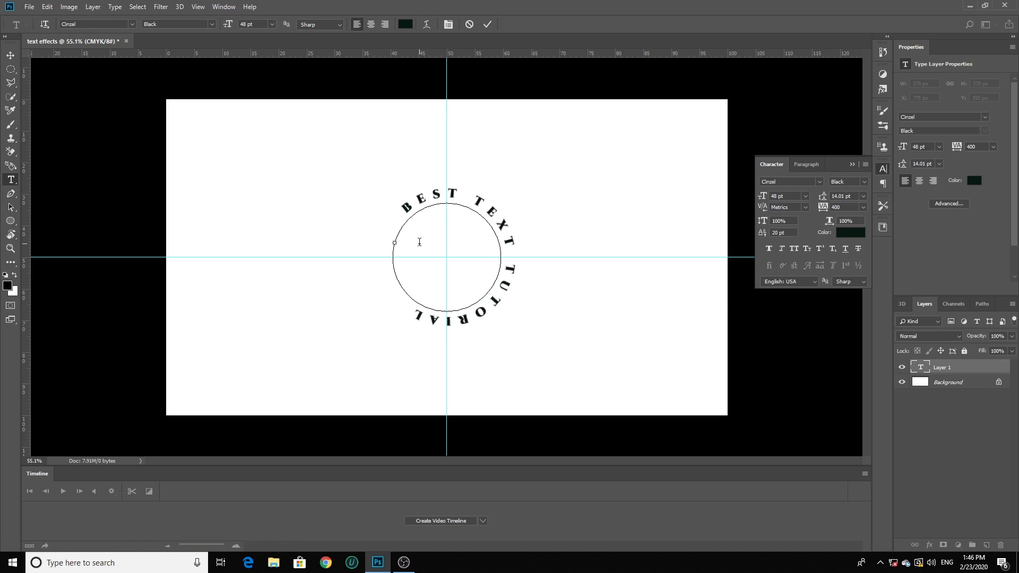
key("ctrl+Return")
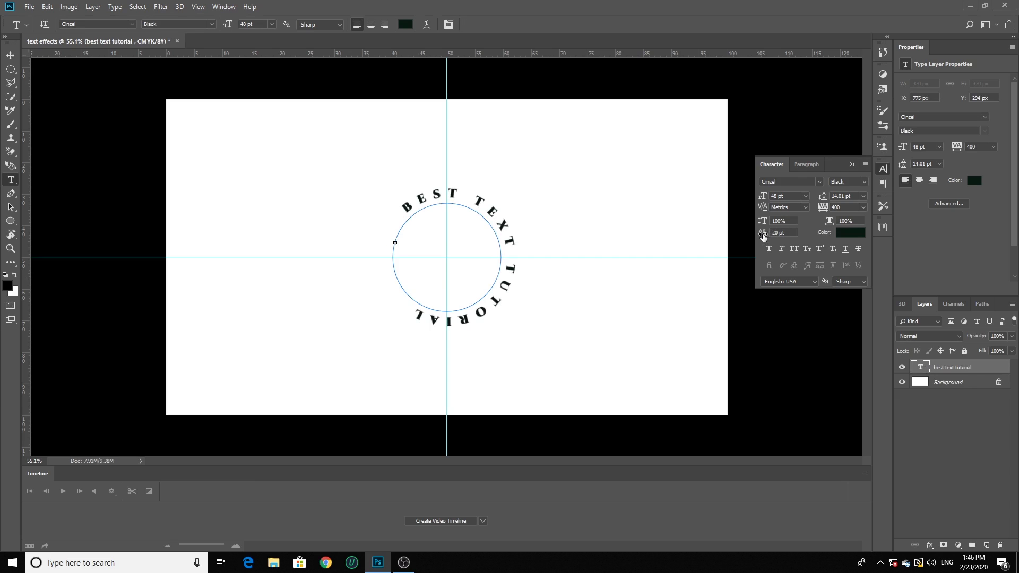
Step: Set the baseline shift of the circular text to 0 pt
left_click_drag(763, 236, 752, 233)
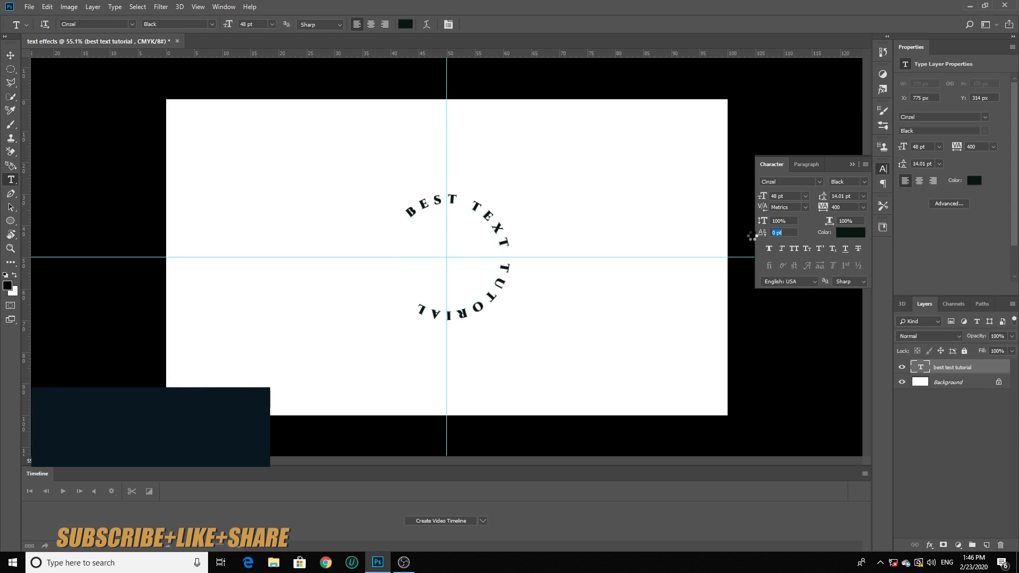
Step: Set the circular text layer's horizontal scale to 81% and its baseline shift to 20 pt
left_click_drag(751, 233, 752, 240)
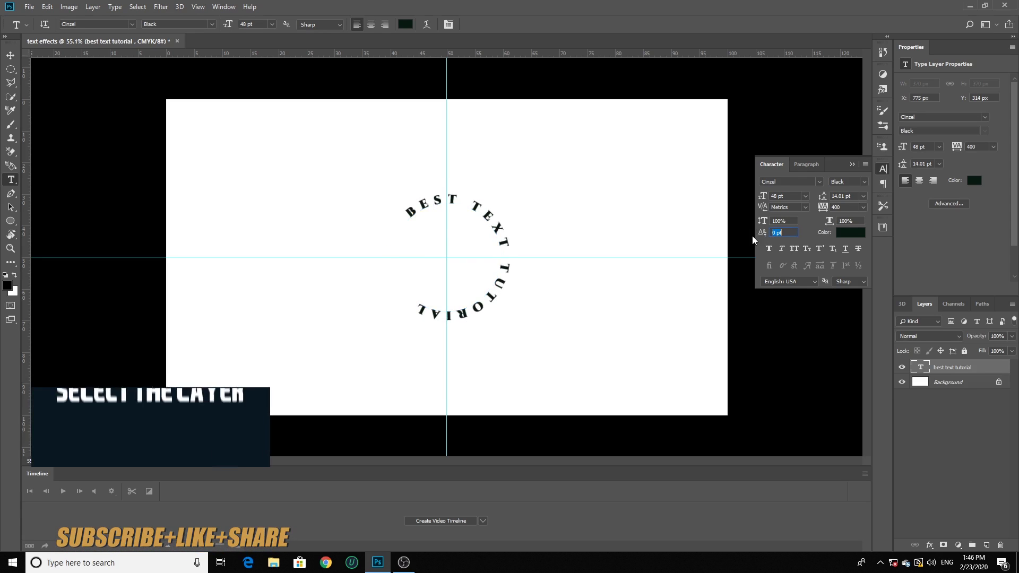
left_click(919, 370)
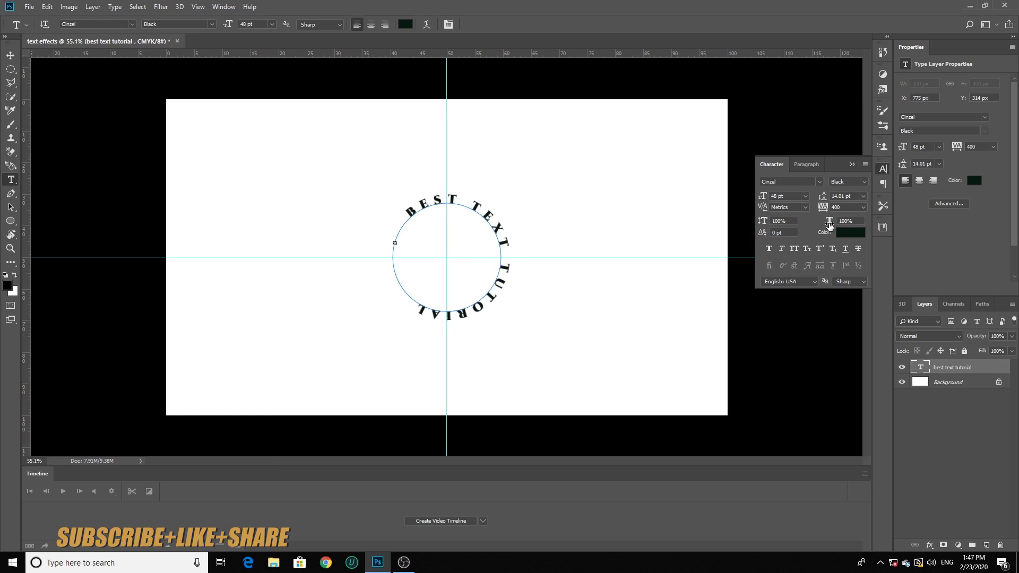
left_click_drag(829, 225, 821, 225)
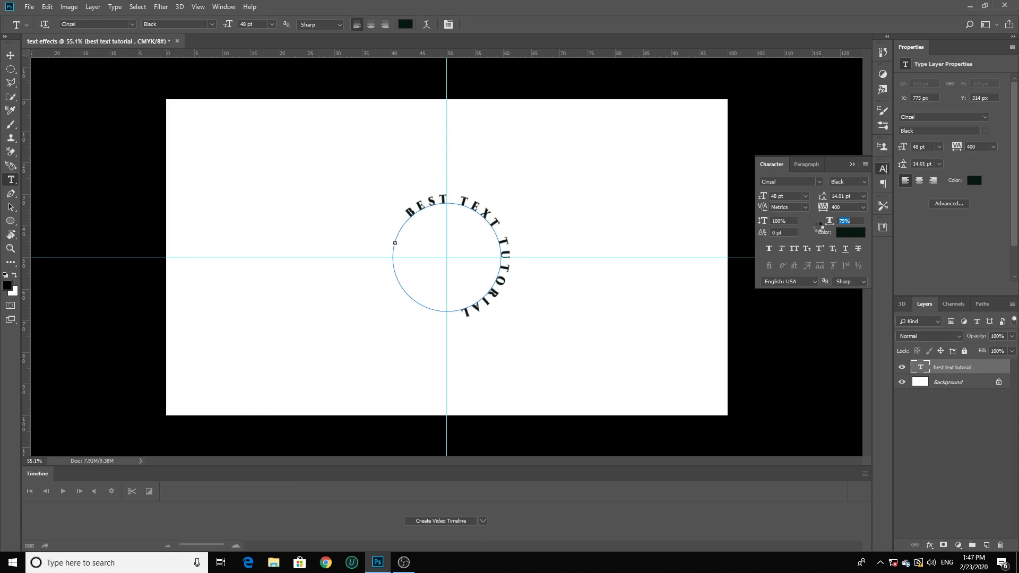
left_click_drag(818, 228, 807, 231)
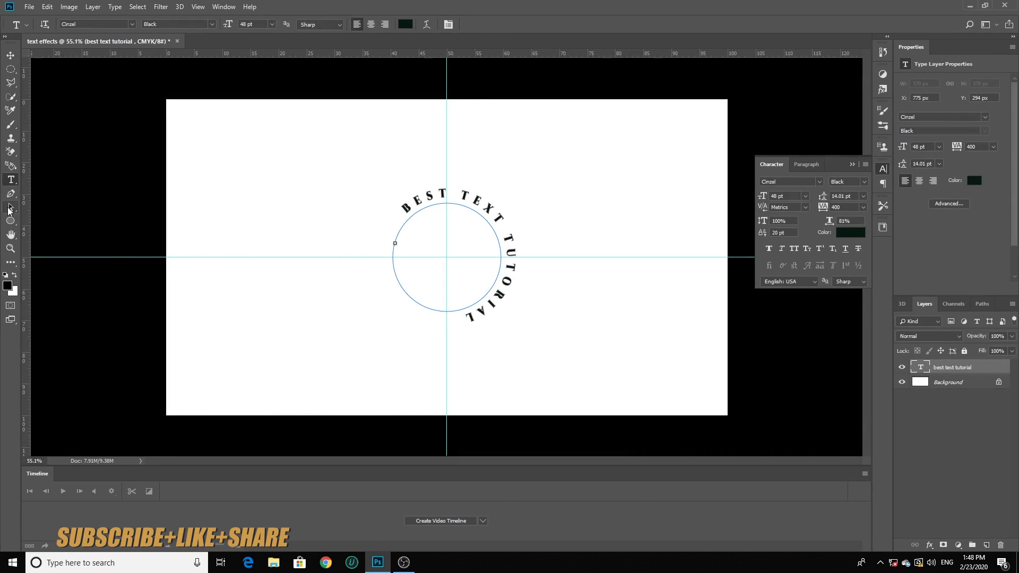
Step: With the Path Selection tool, slide the text's starting point along the circle to its lower-left part so the words arch over the top
left_click(9, 206)
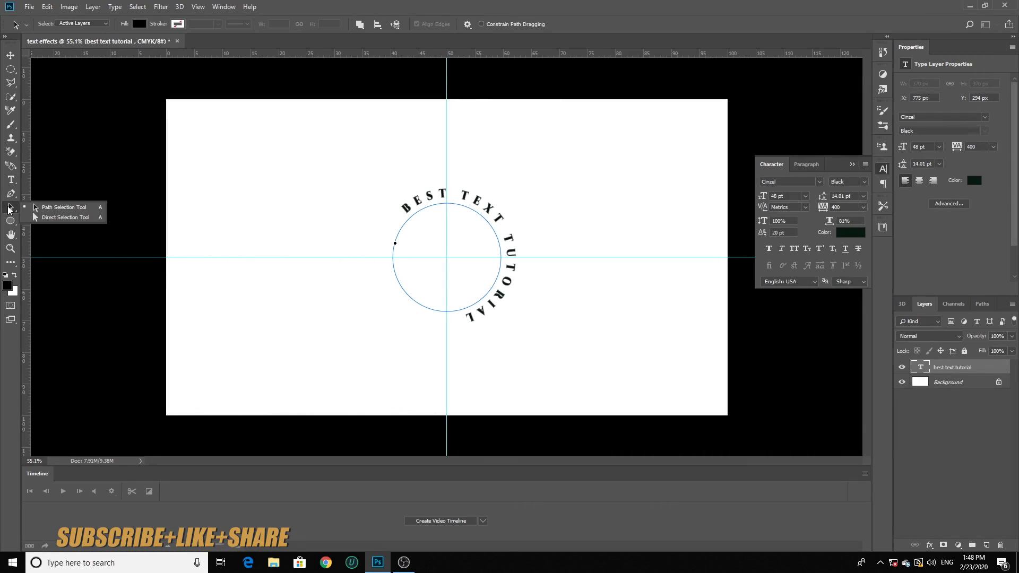
left_click(90, 207)
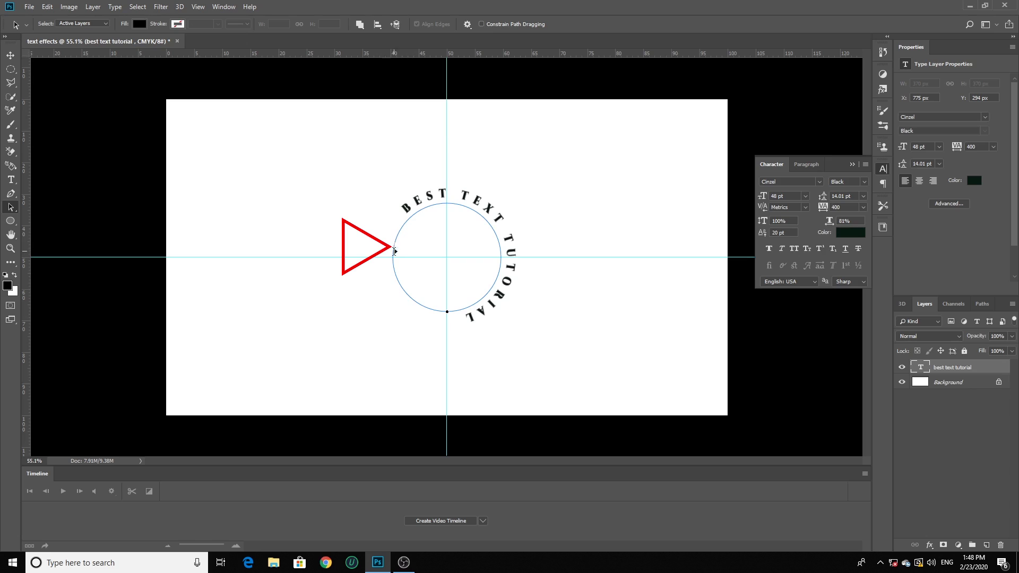
mouse_move(394, 247)
left_mouse_down()
mouse_move(398, 283)
mouse_move(426, 305)
mouse_move(397, 286)
mouse_move(390, 242)
mouse_move(403, 295)
mouse_move(423, 310)
left_mouse_up()
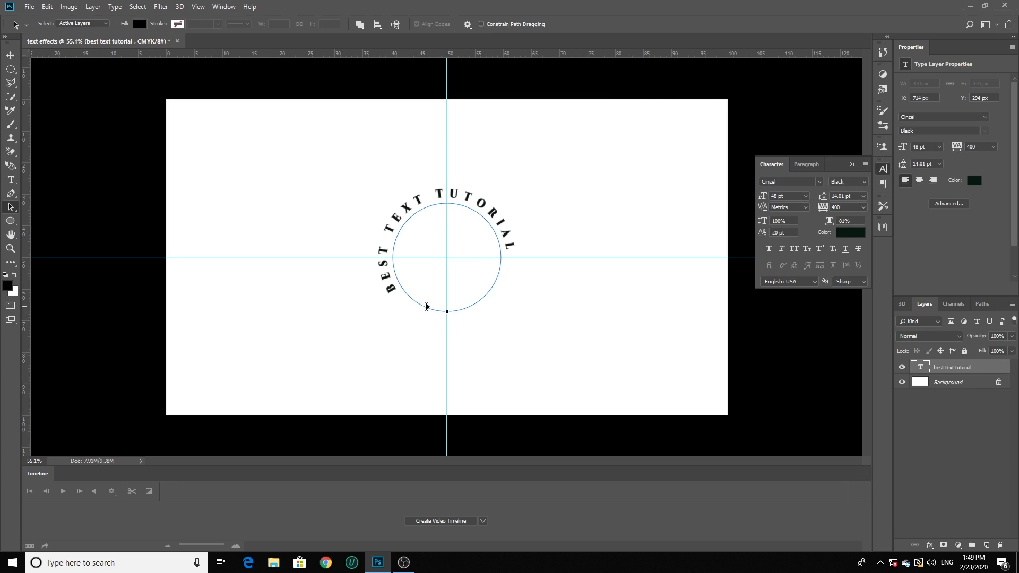
Step: Try the text on the inside of the circle across its upper half, and flip it back to the outside
mouse_move(423, 308)
left_mouse_down()
mouse_move(430, 292)
mouse_move(410, 316)
mouse_move(428, 289)
mouse_move(398, 322)
mouse_move(422, 280)
mouse_move(391, 298)
mouse_move(386, 316)
mouse_move(401, 254)
mouse_move(391, 307)
mouse_move(431, 324)
mouse_move(403, 317)
mouse_move(391, 282)
mouse_move(400, 256)
mouse_move(417, 257)
mouse_move(423, 241)
mouse_move(412, 276)
mouse_move(434, 301)
mouse_move(407, 284)
left_mouse_up()
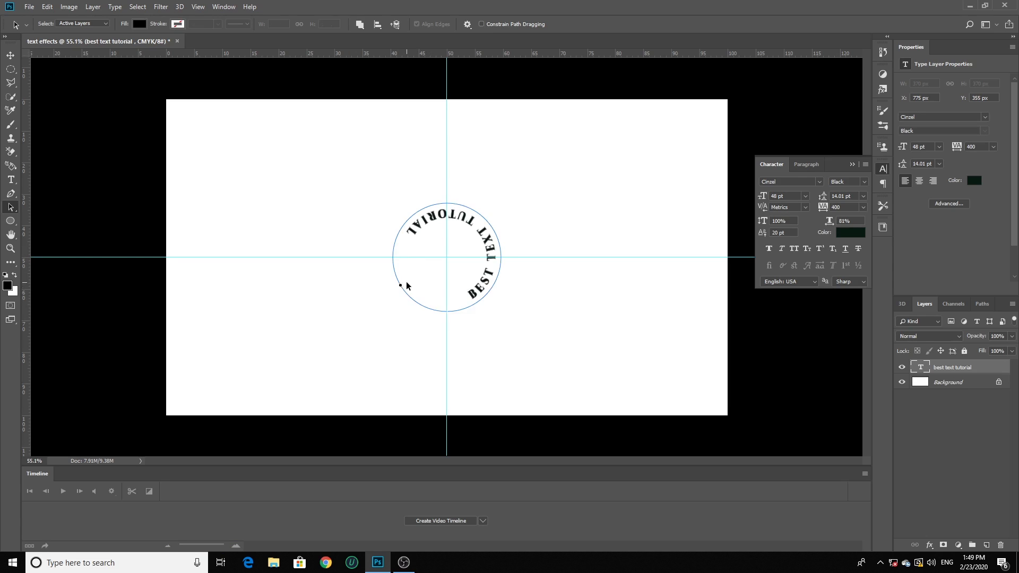
left_click_drag(447, 310, 487, 296)
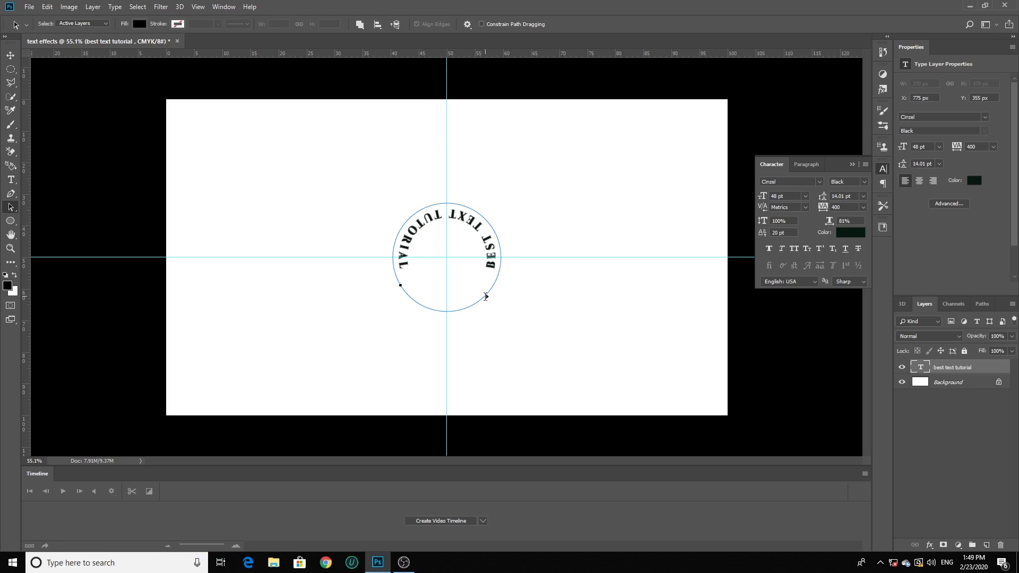
left_click_drag(468, 316, 392, 253)
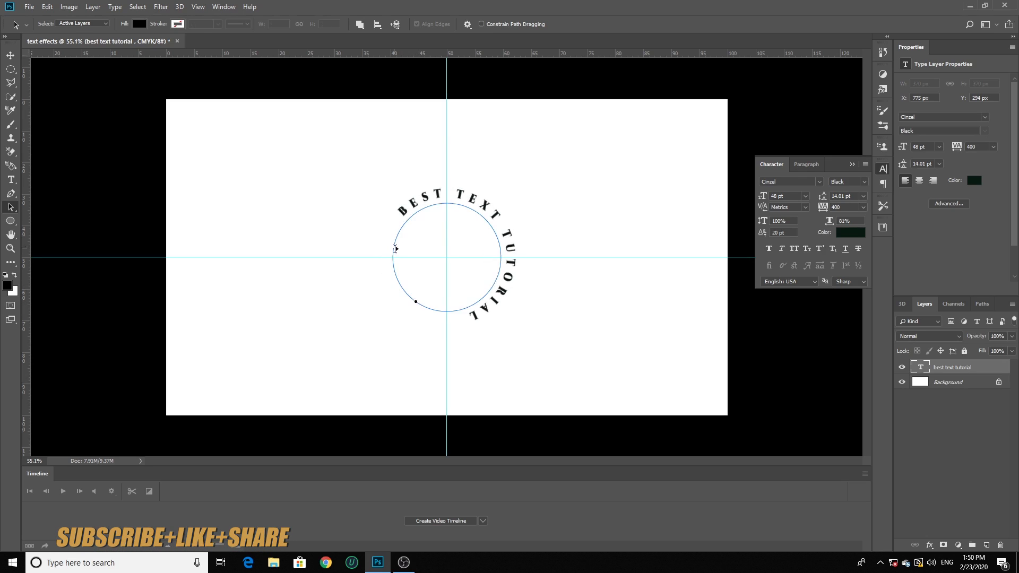
Step: Flip the text inside the circle so it runs from the lower left to the upper right, and set its baseline shift to 1 pt
left_click_drag(416, 301, 393, 269)
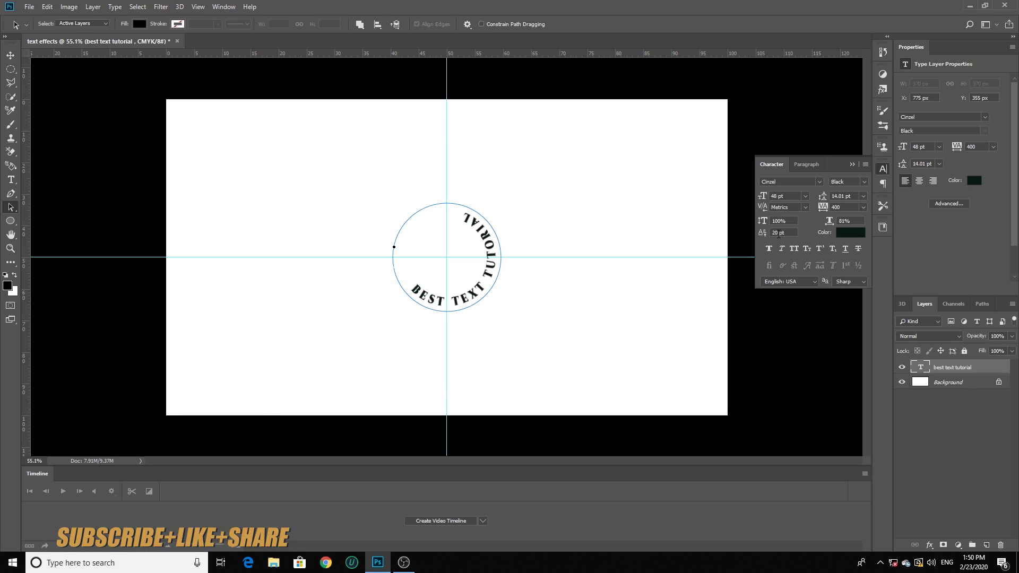
left_click_drag(759, 235, 749, 240)
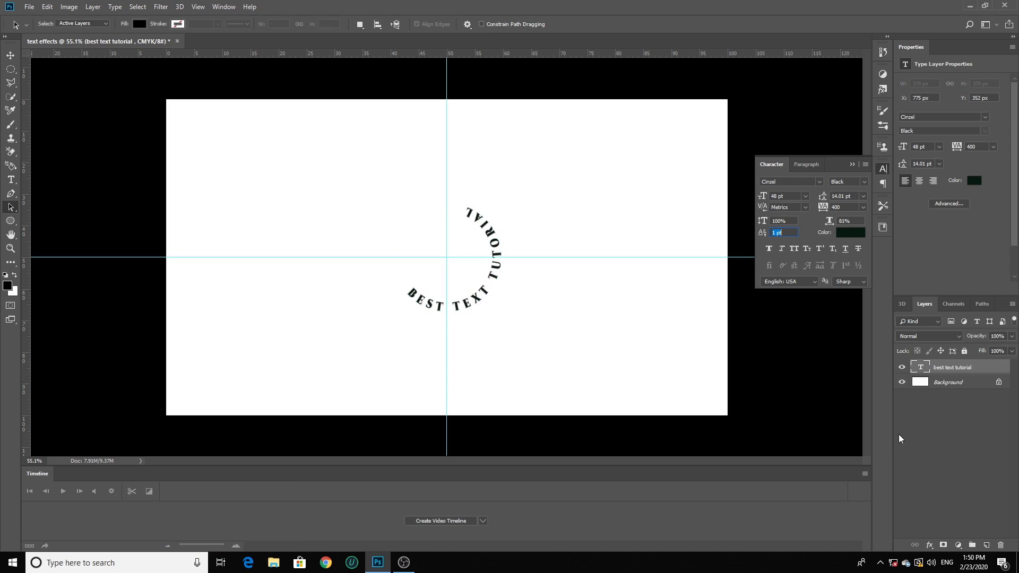